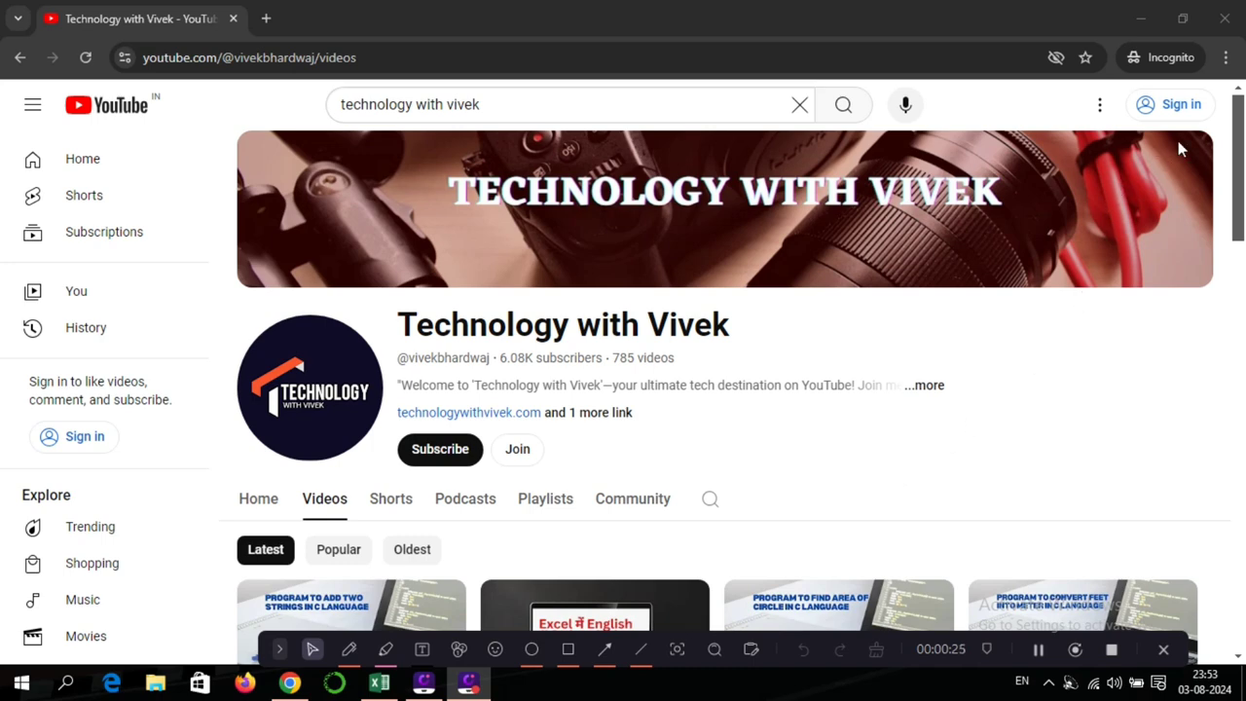
# - Close the Chrome incognito window showing the YouTube channel's Videos page
pyautogui.click(1223, 20)
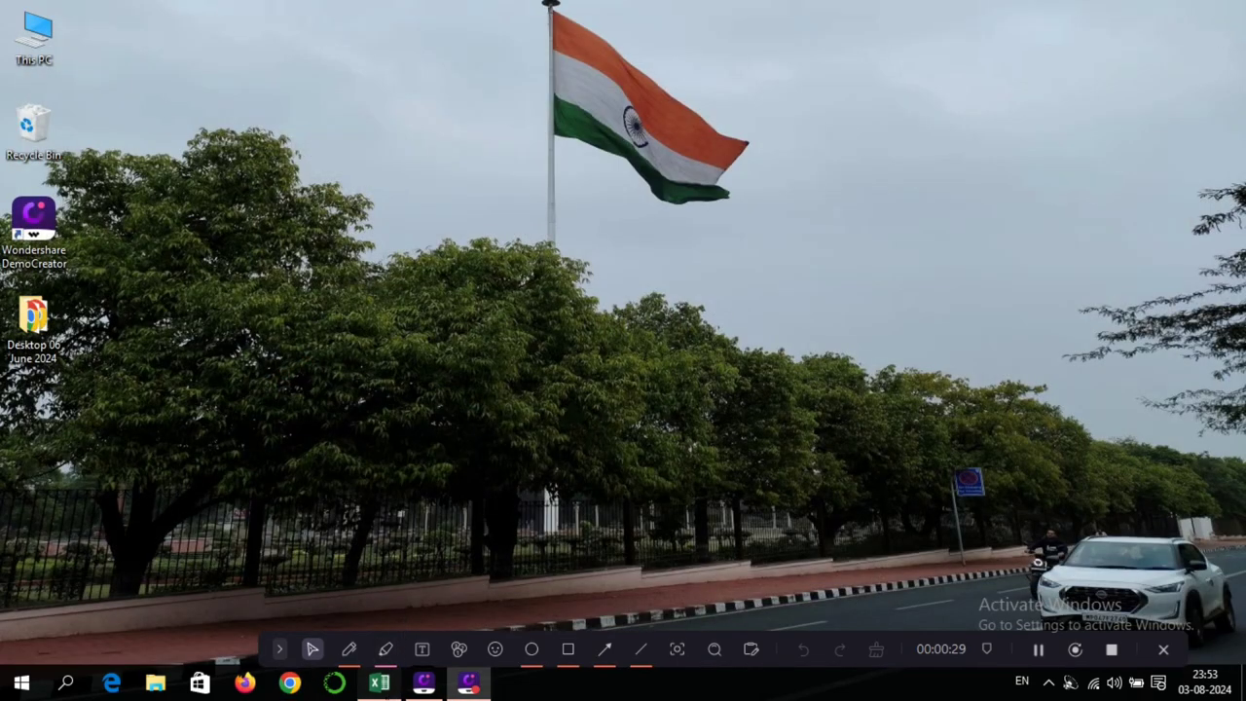
# - Switch to the open Book1 workbook with the empty student marks table
pyautogui.click(378, 683)
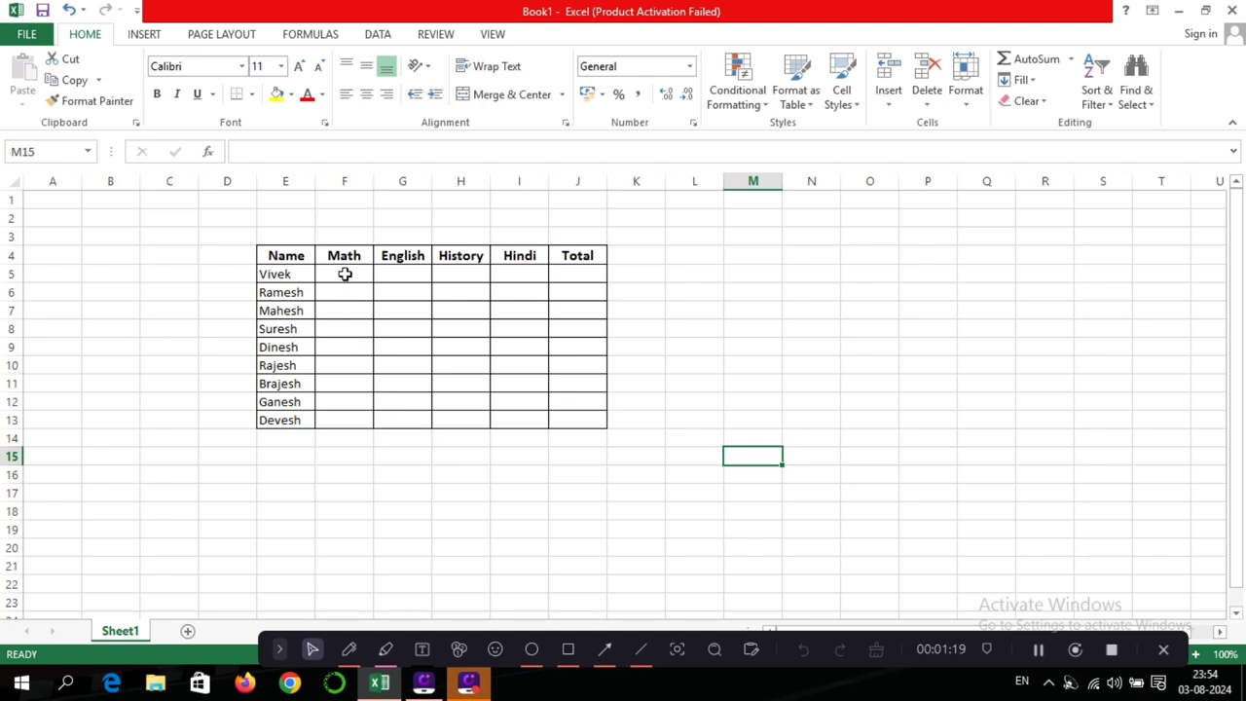
# - Select the score cells F5:I13 and enter =RANDBETWEEN(40,99) in F5, showing 50
pyautogui.moveTo(344, 275)
pyautogui.mouseDown()
pyautogui.moveTo(516, 312)
pyautogui.moveTo(522, 416)
pyautogui.mouseUp()
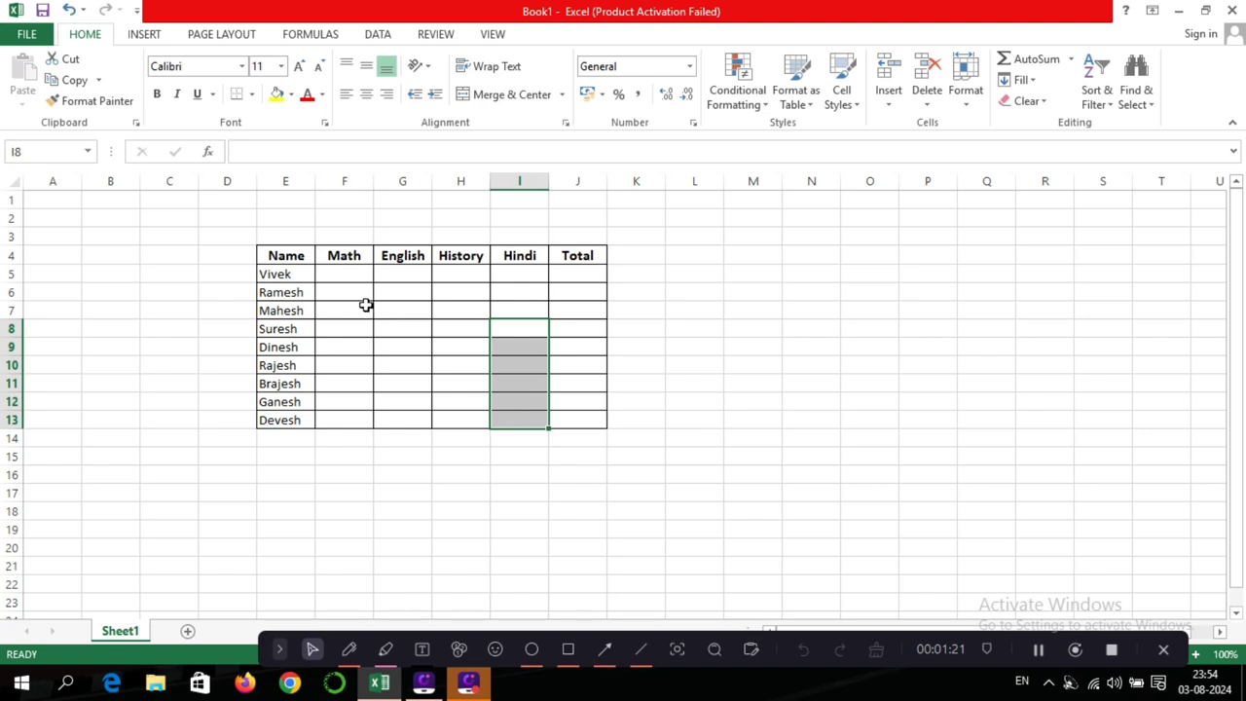
pyautogui.moveTo(353, 276); pyautogui.dragTo(514, 418)
pyautogui.click(514, 418)
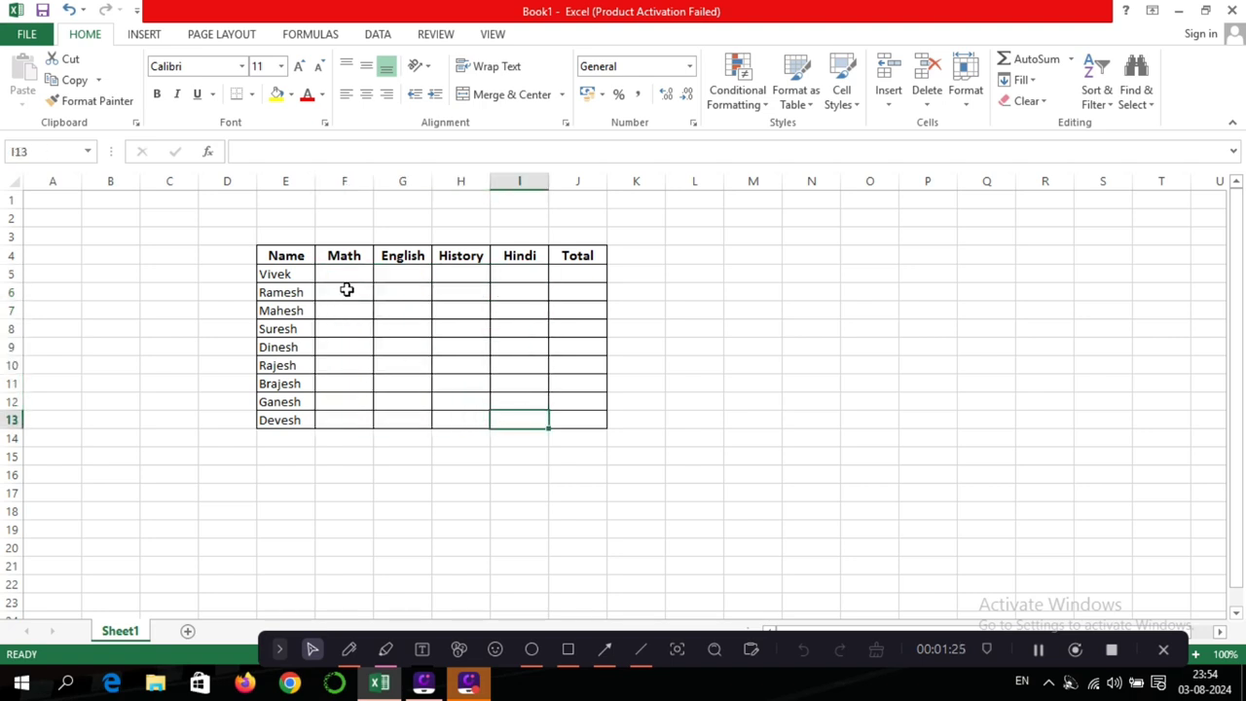
pyautogui.moveTo(347, 276); pyautogui.dragTo(519, 418)
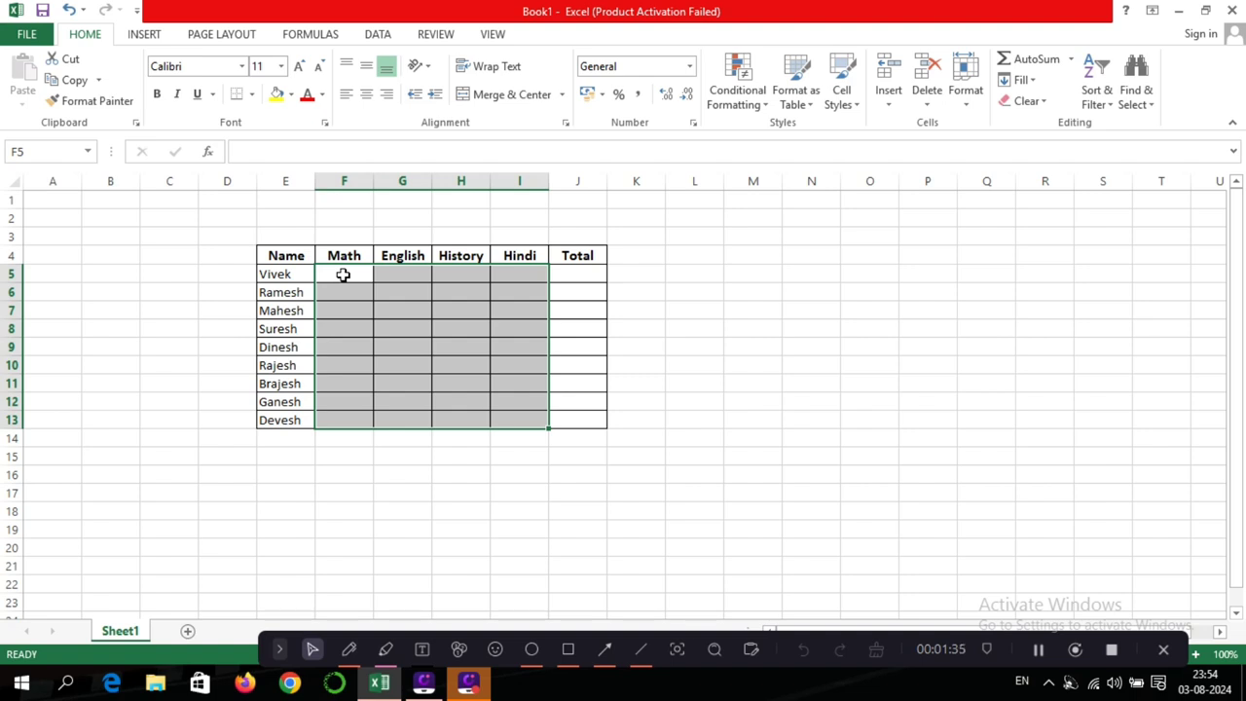
pyautogui.click(343, 275)
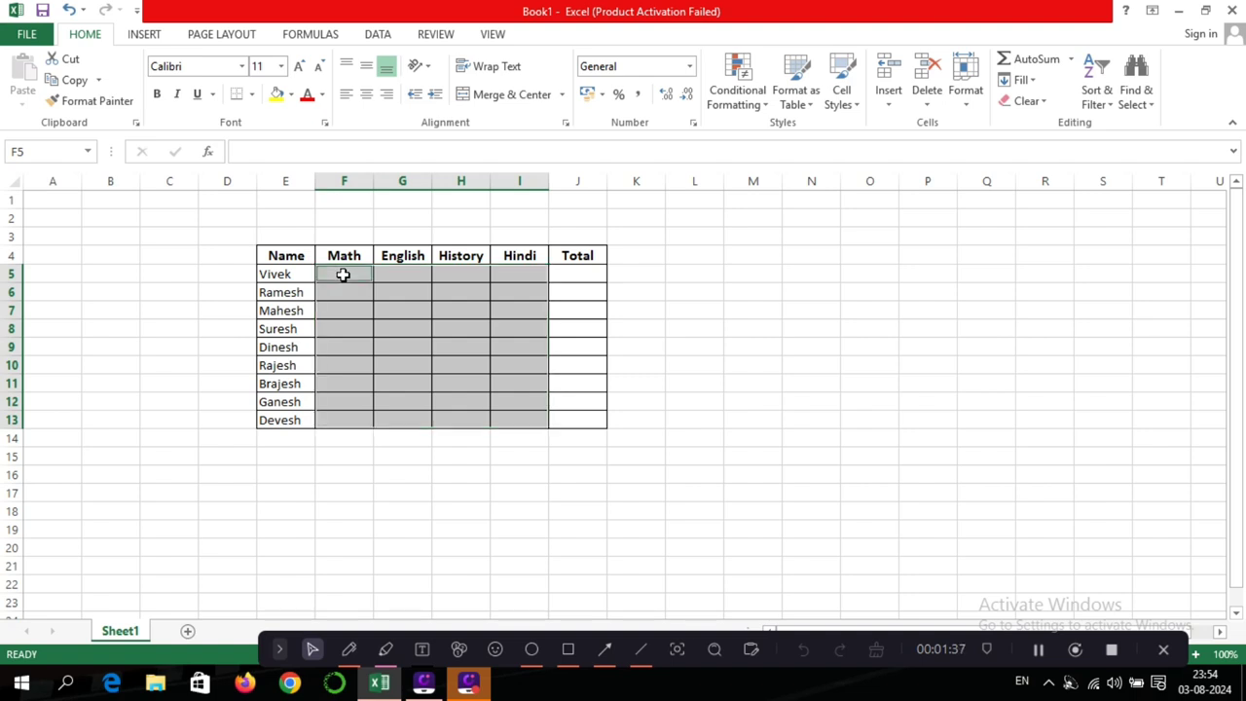
pyautogui.write('=')
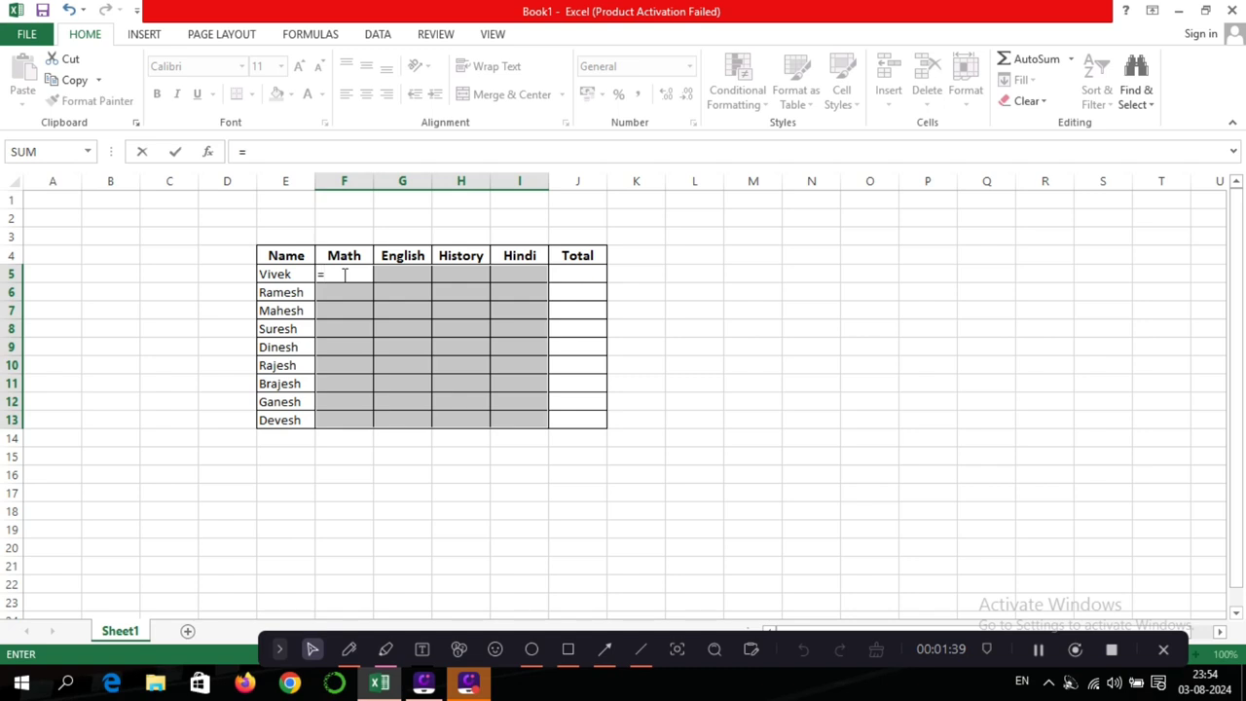
pyautogui.write('rand')
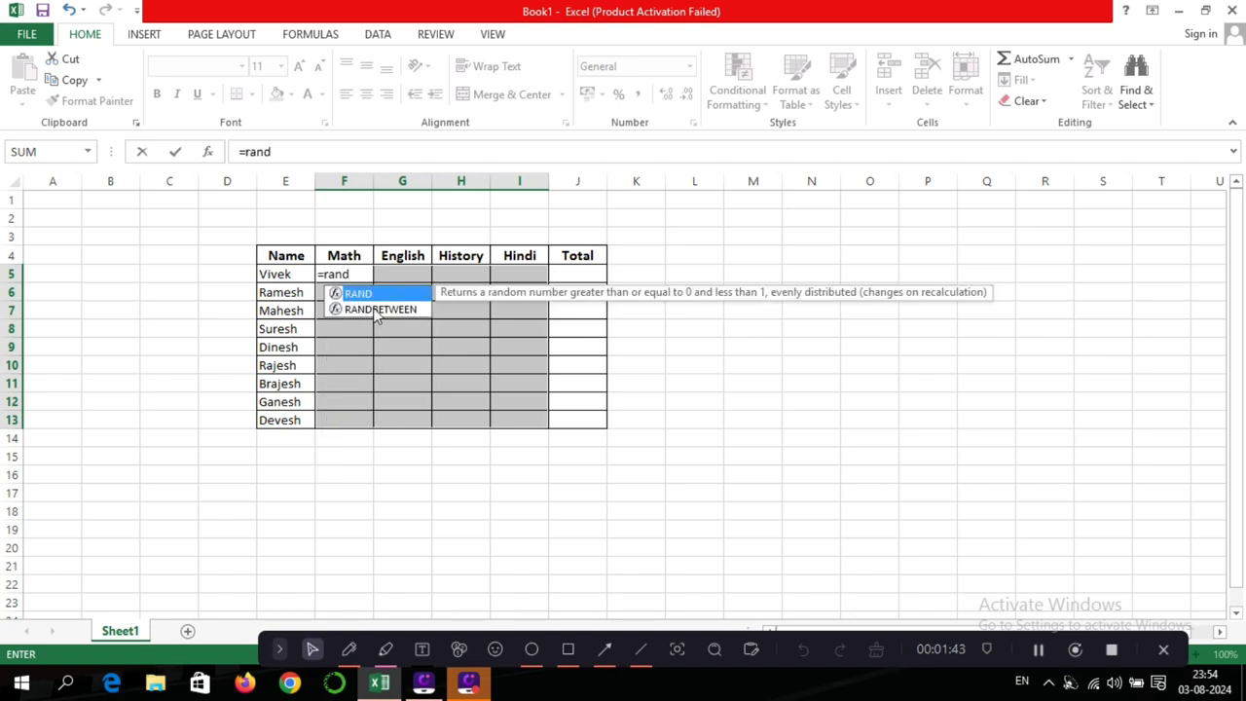
pyautogui.doubleClick(380, 310)
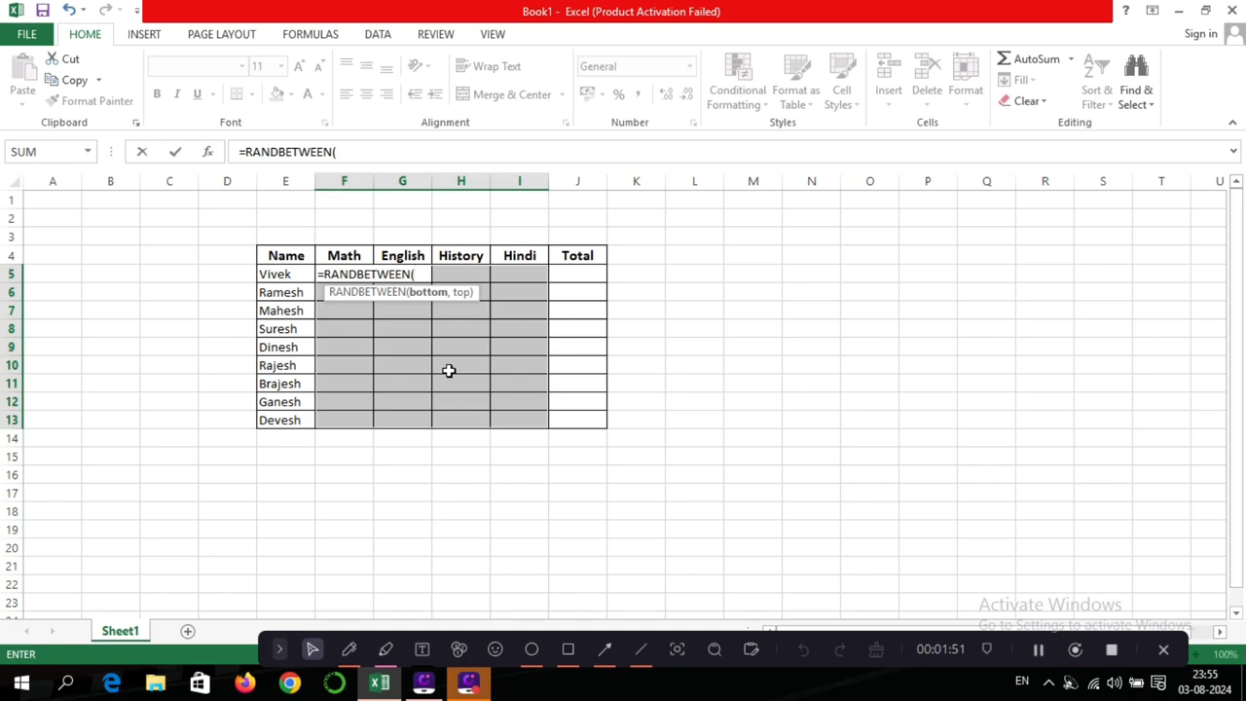
pyautogui.write('40')
pyautogui.write(',9')
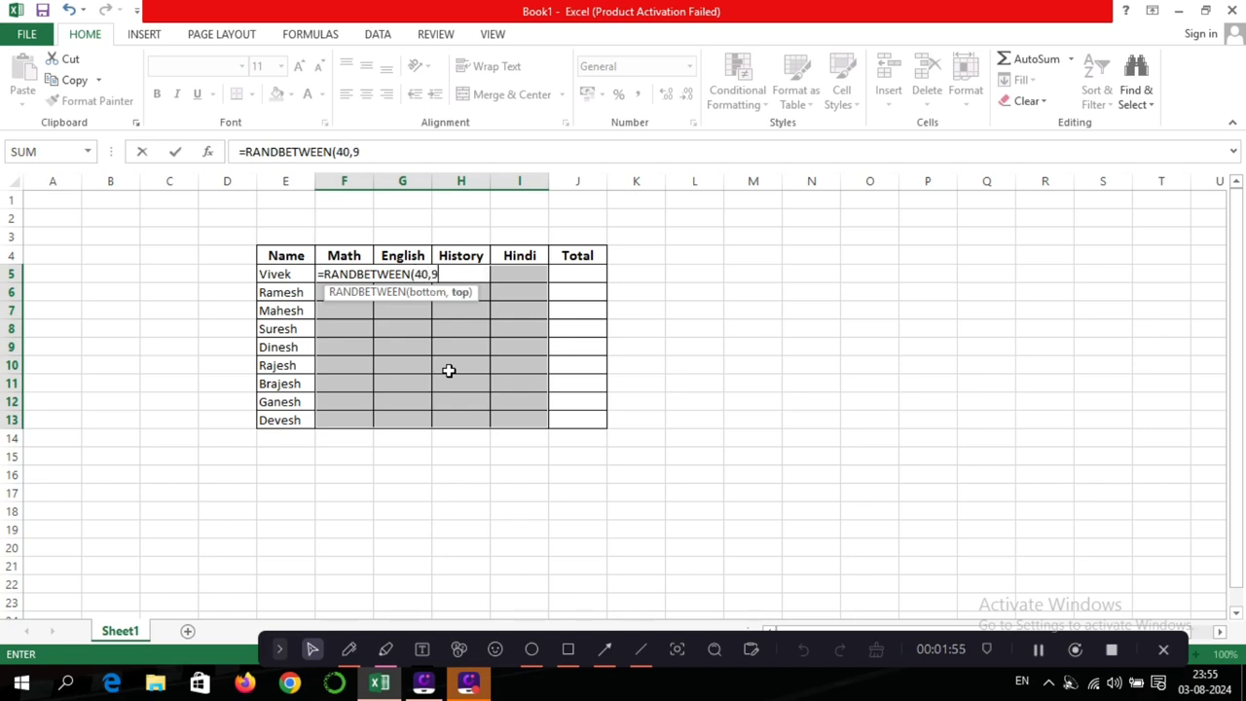
pyautogui.write('9')
pyautogui.write(')')
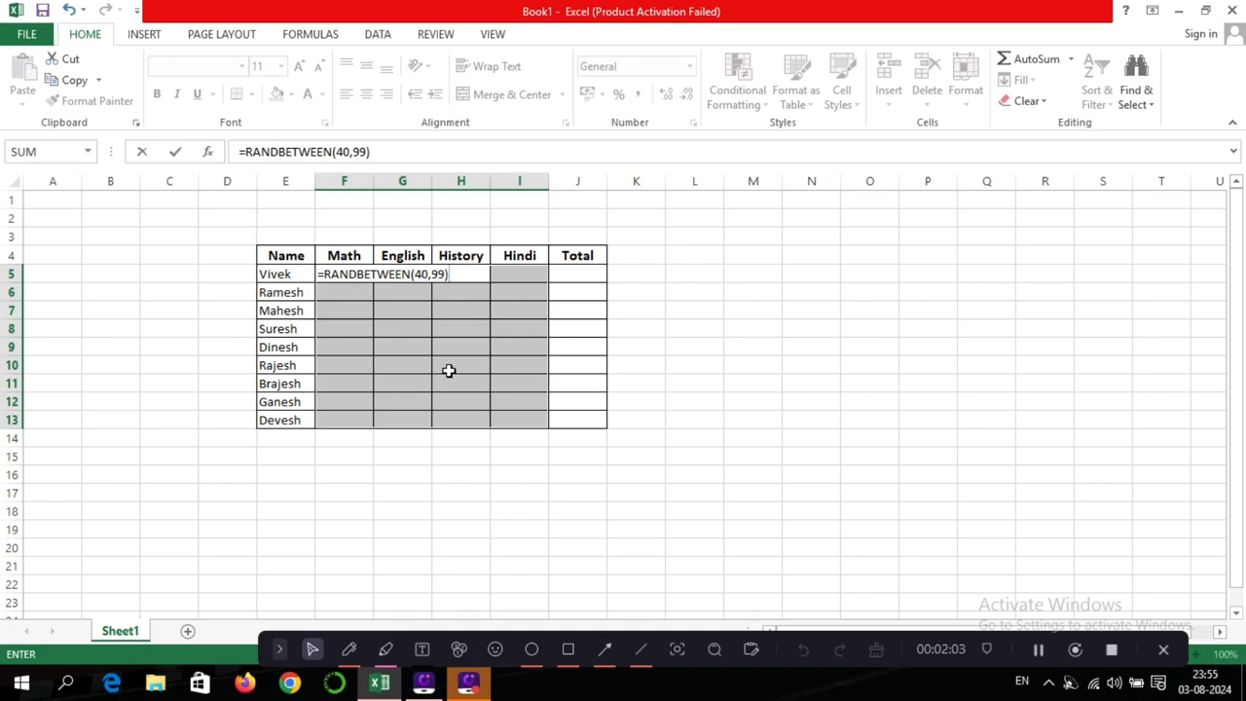
pyautogui.press('Return')
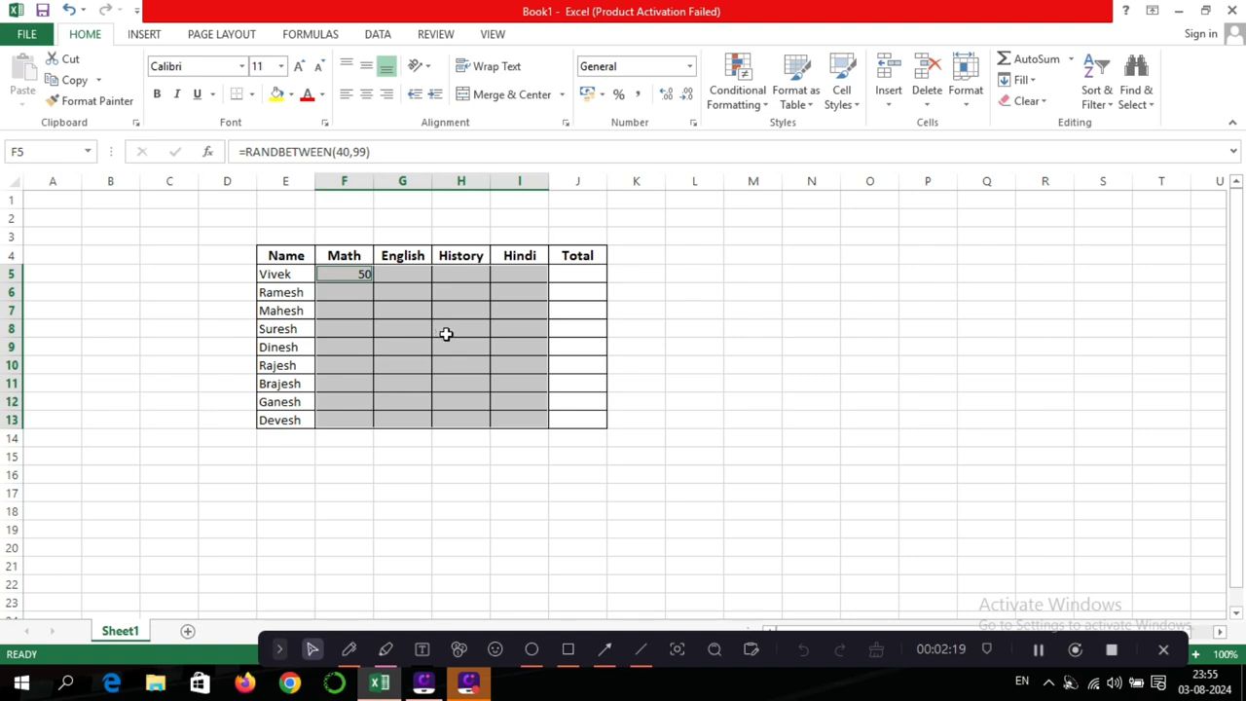
# - Fill the RANDBETWEEN formula across and down to all nine students' four subject cells
pyautogui.hotkey('ctrl', 'r')
pyautogui.hotkey('ctrl', 'd')
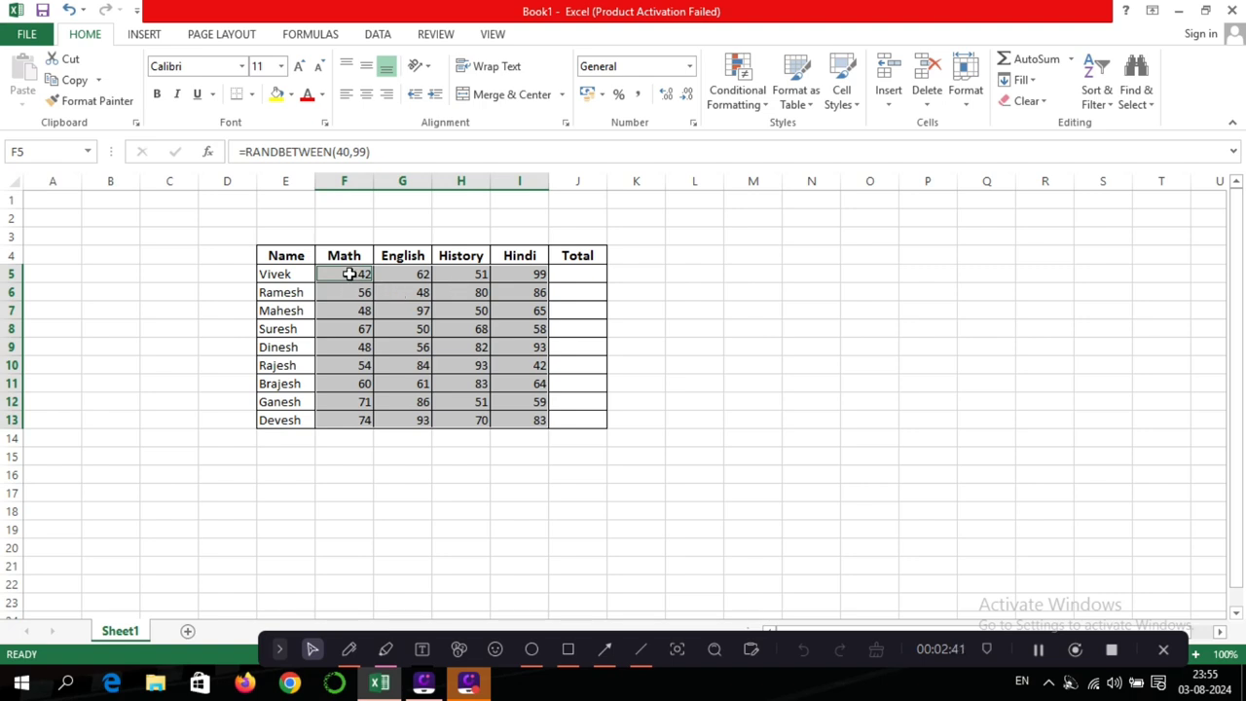
pyautogui.moveTo(349, 274)
pyautogui.mouseDown()
pyautogui.moveTo(540, 368)
pyautogui.moveTo(533, 416)
pyautogui.mouseUp()
pyautogui.click(657, 387)
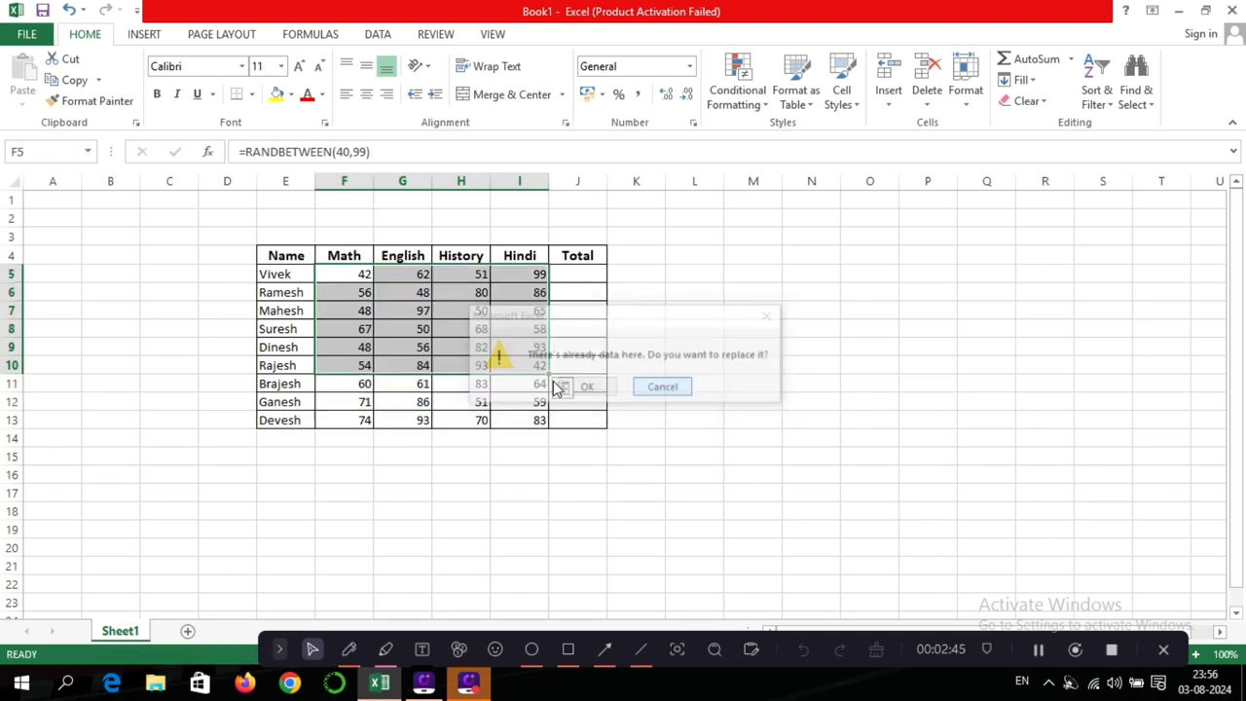
pyautogui.click(443, 362)
# - Select the score block starting at F5 and copy it
pyautogui.click(348, 273)
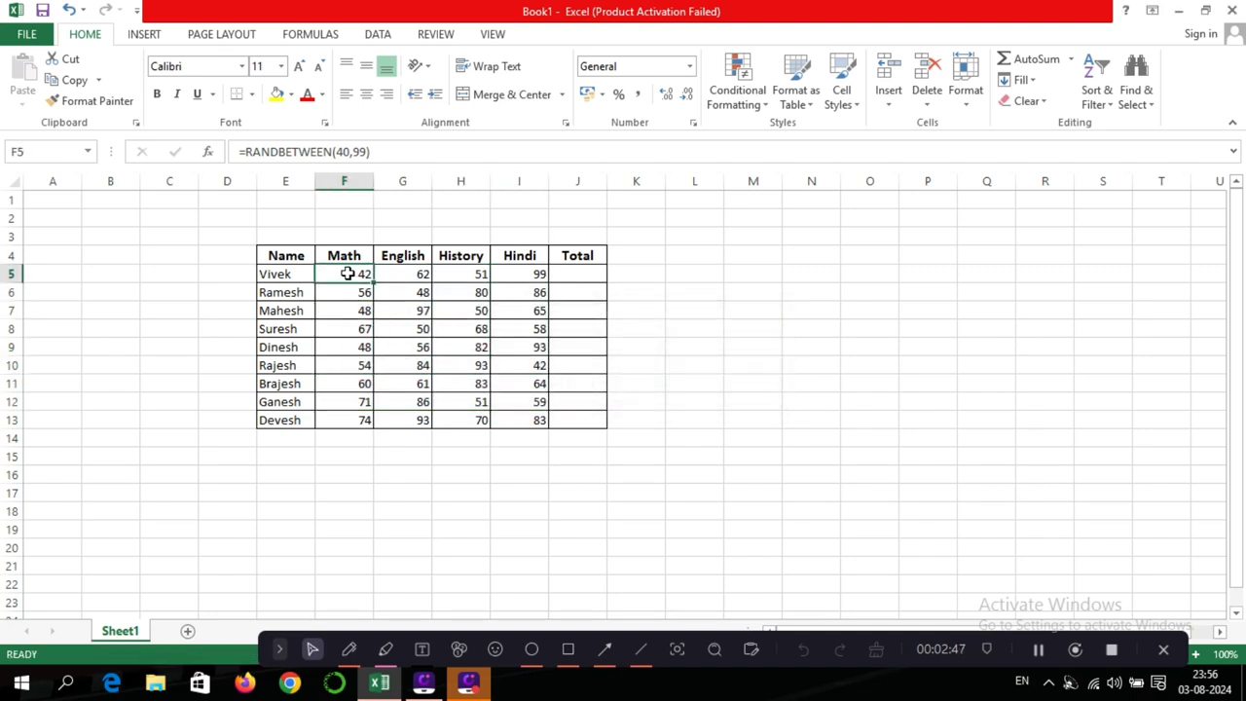
pyautogui.hotkey('shift', 'Right')
pyautogui.hotkey('shift', 'Right')
pyautogui.hotkey('shift', 'Right')
pyautogui.hotkey('shift', 'Down')
pyautogui.hotkey('shift', 'Down')
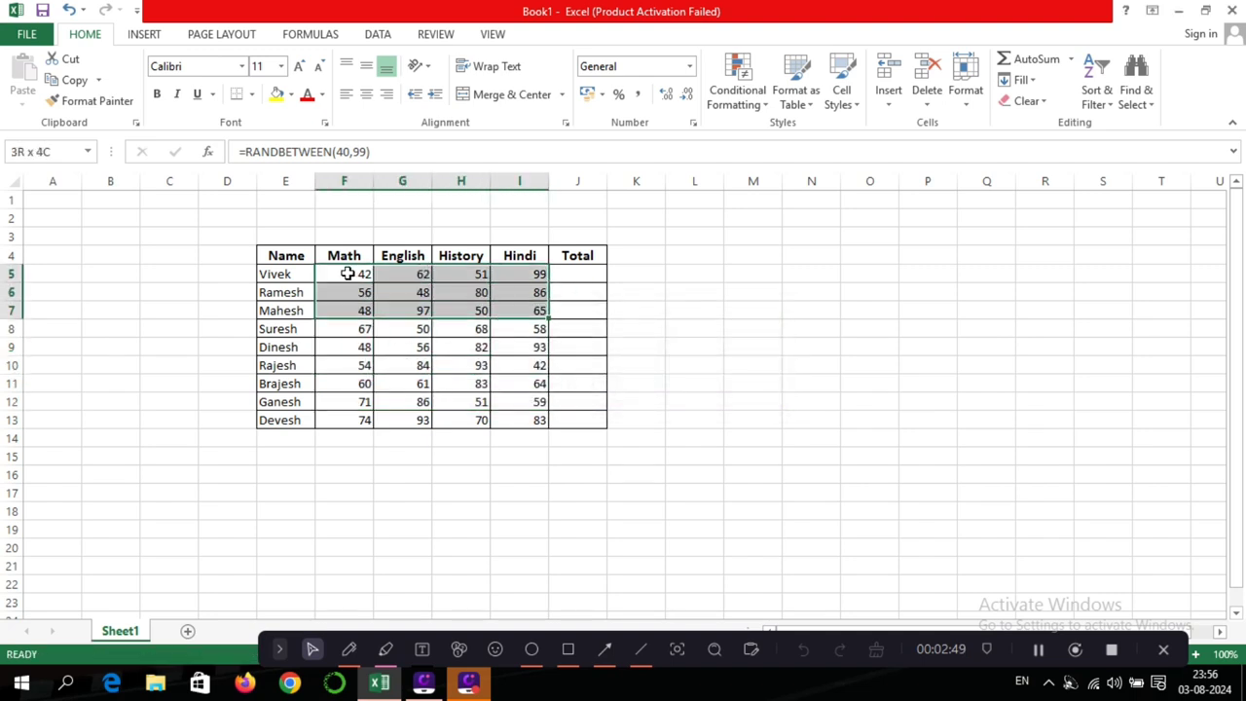
pyautogui.hotkey('shift', 'Down')
pyautogui.hotkey('shift', 'Down')
pyautogui.hotkey('shift', 'Down')
pyautogui.hotkey('shift', 'Down')
pyautogui.hotkey('shift', 'Down')
pyautogui.hotkey('shift', 'Down')
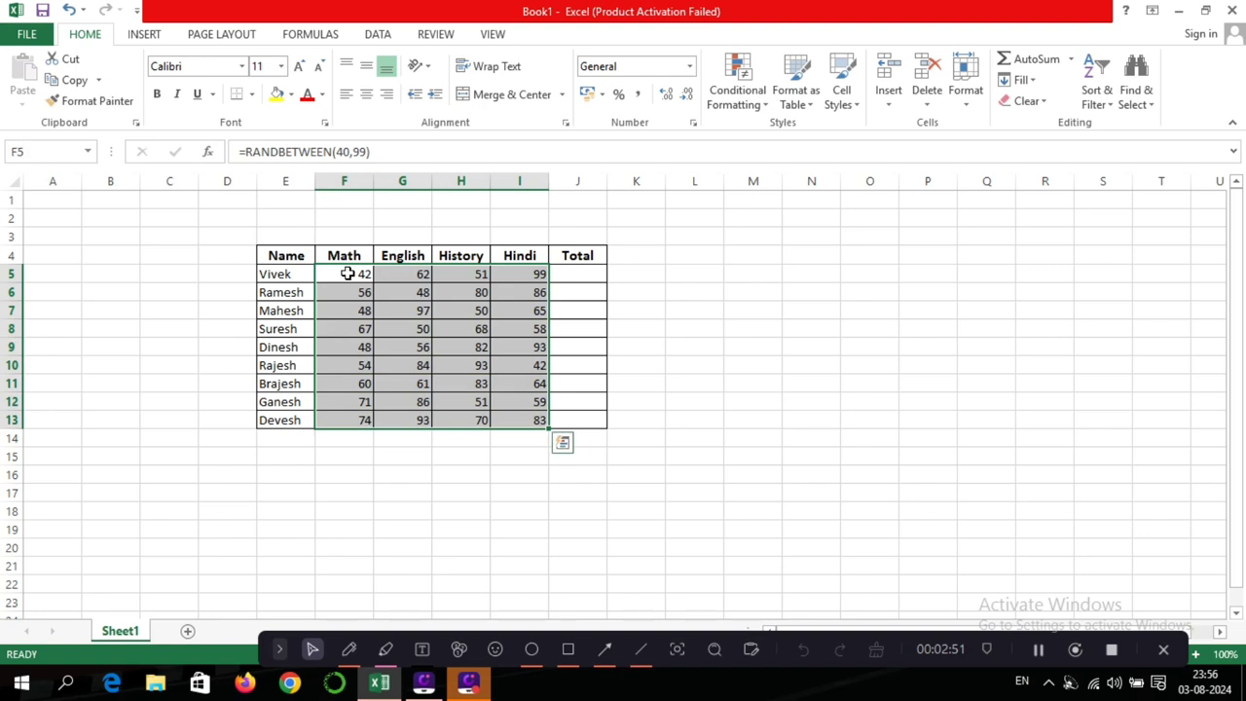
pyautogui.hotkey('ctrl', 'c')
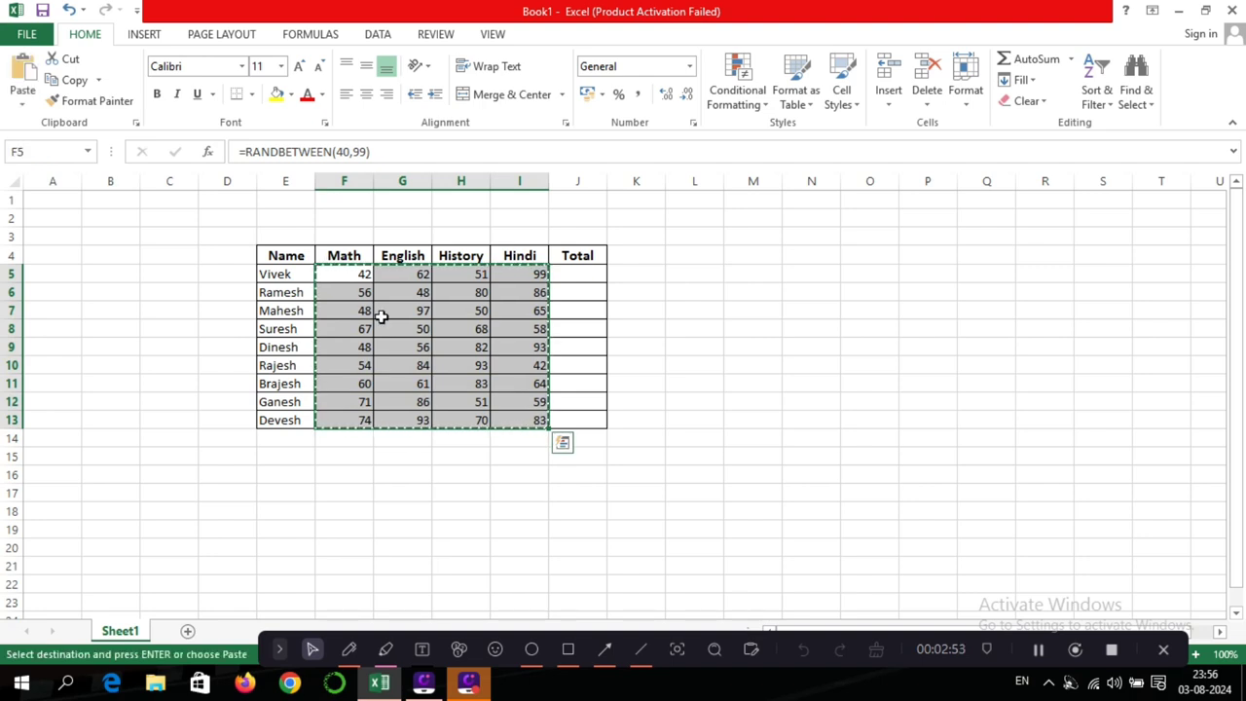
# - Paste the copied scores back over the Math to Hindi columns as values only
pyautogui.rightClick(382, 316)
pyautogui.click(449, 381)
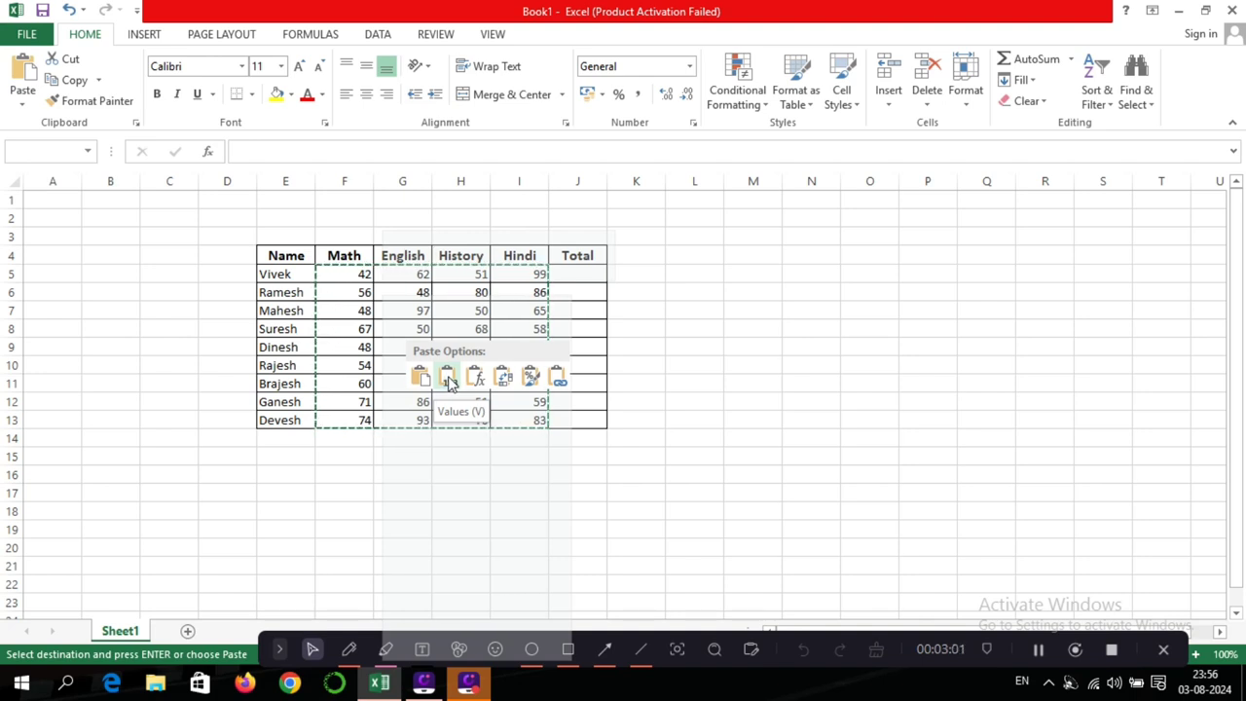
pyautogui.click(449, 383)
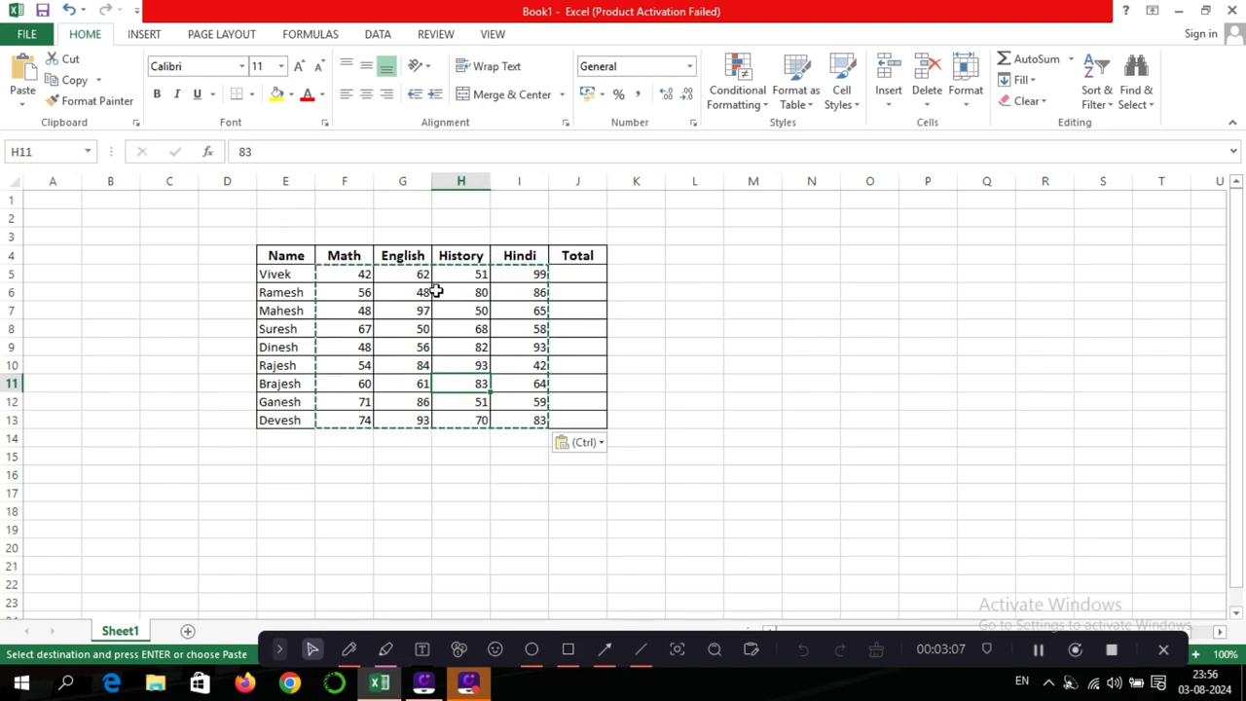
pyautogui.doubleClick(576, 275)
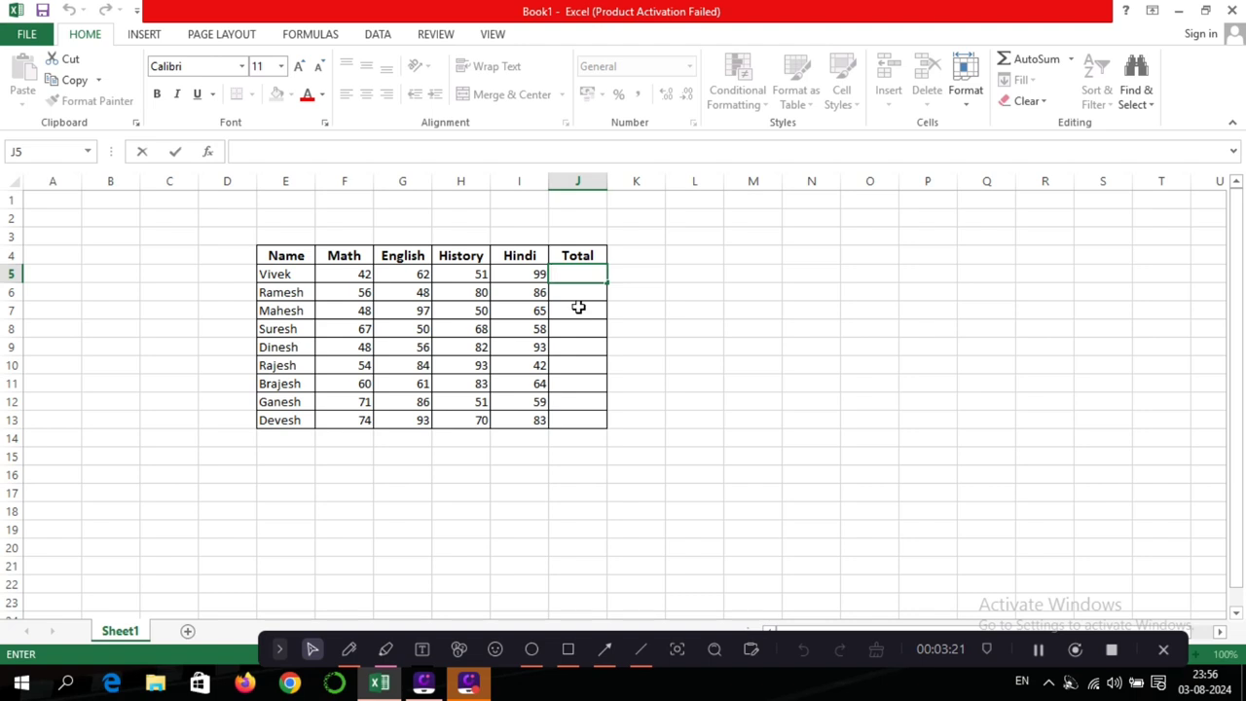
# - AutoSum F5:I5 into J5 and fill the total down to J13, giving 254 to 320
pyautogui.press('Escape')
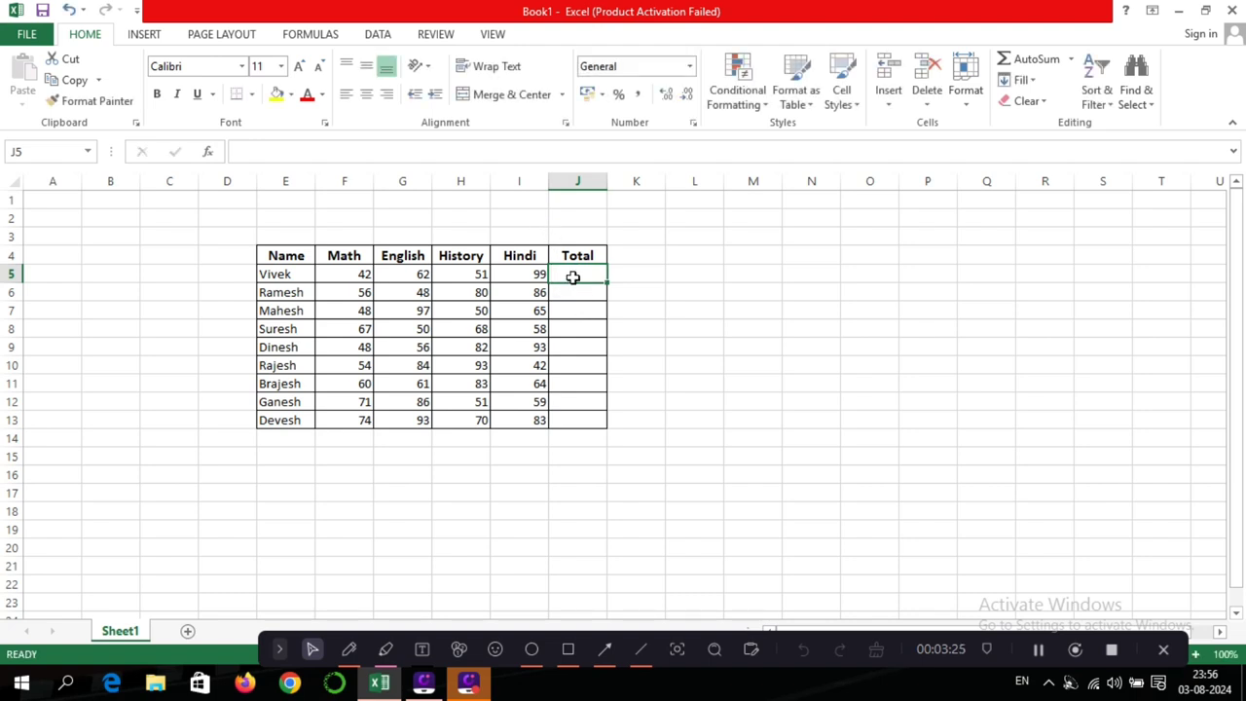
pyautogui.hotkey('alt', '=')
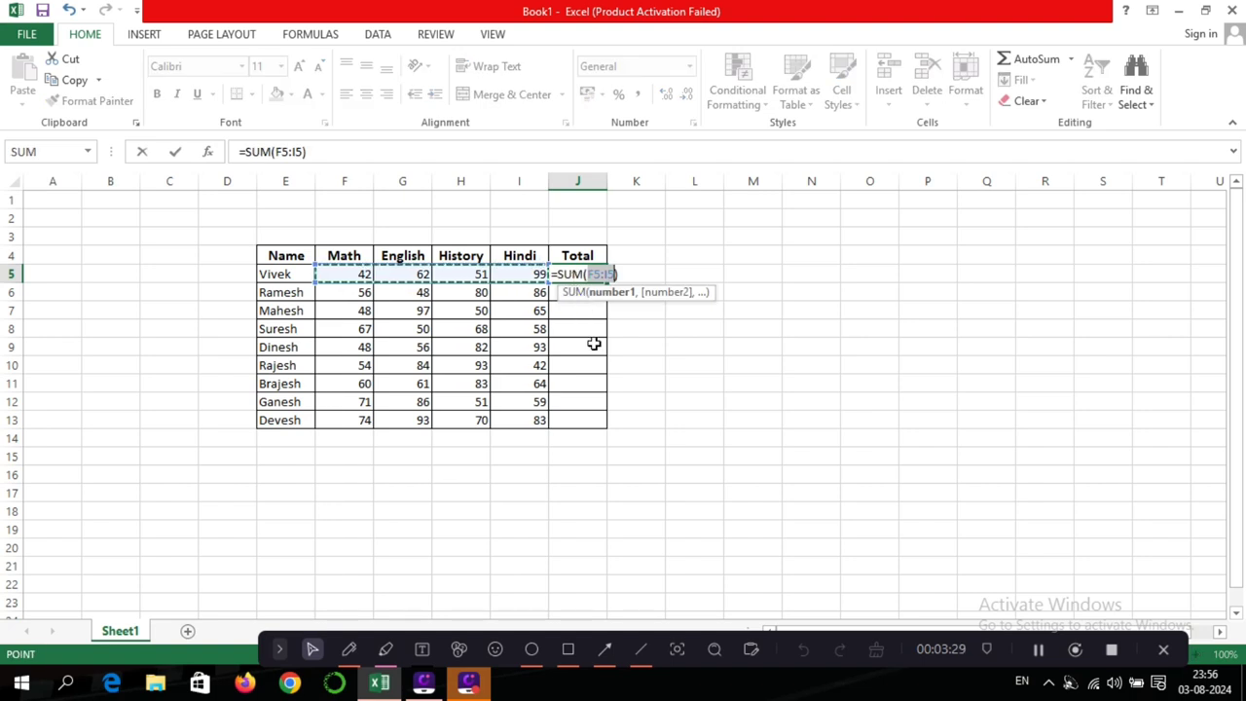
pyautogui.press('Return')
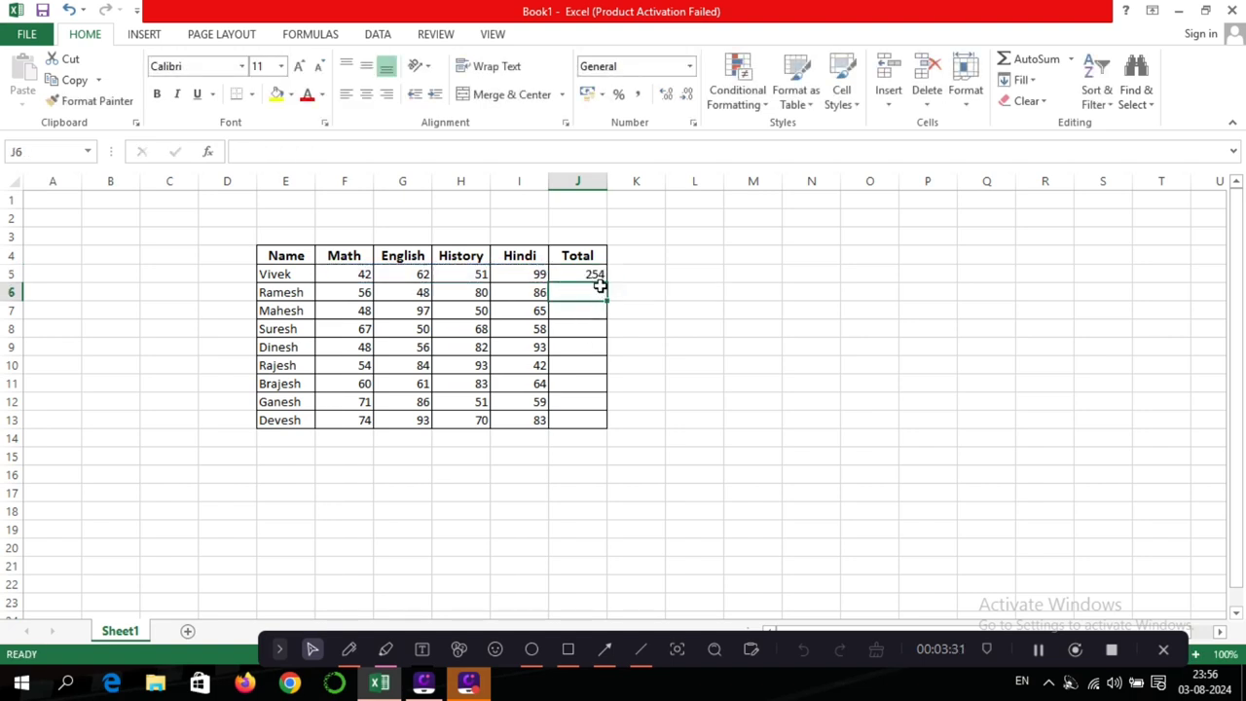
pyautogui.click(596, 275)
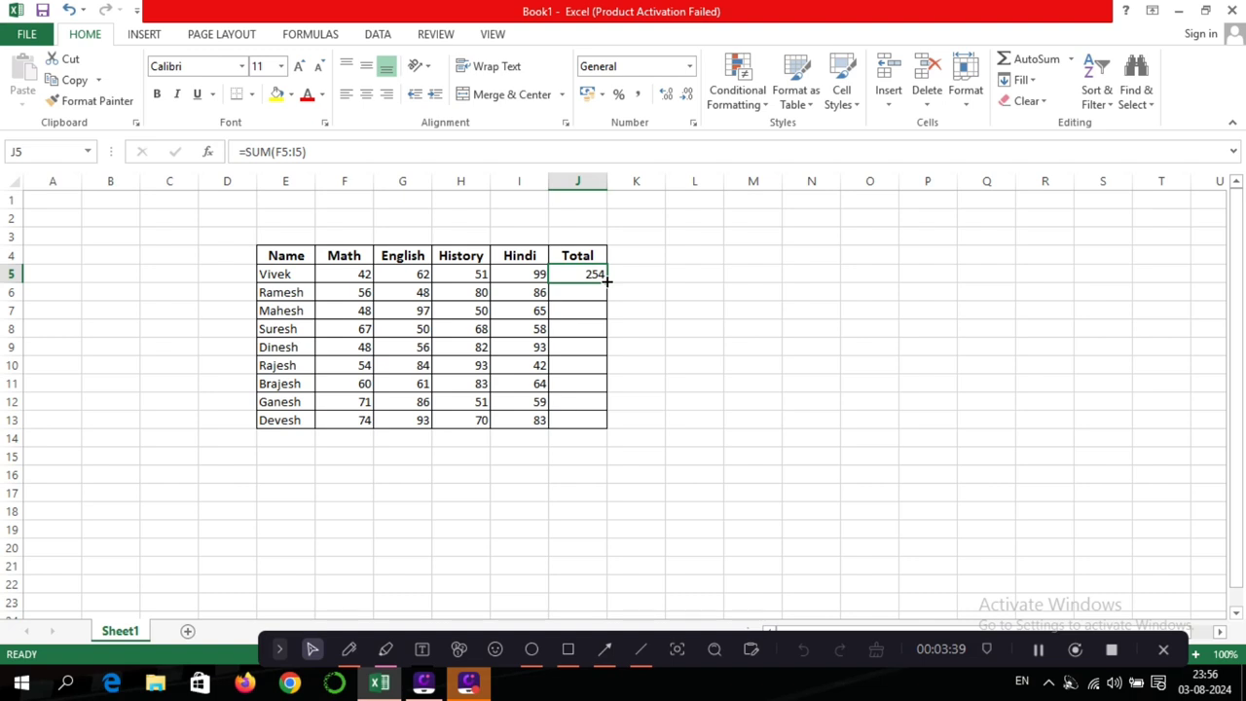
pyautogui.doubleClick(605, 281)
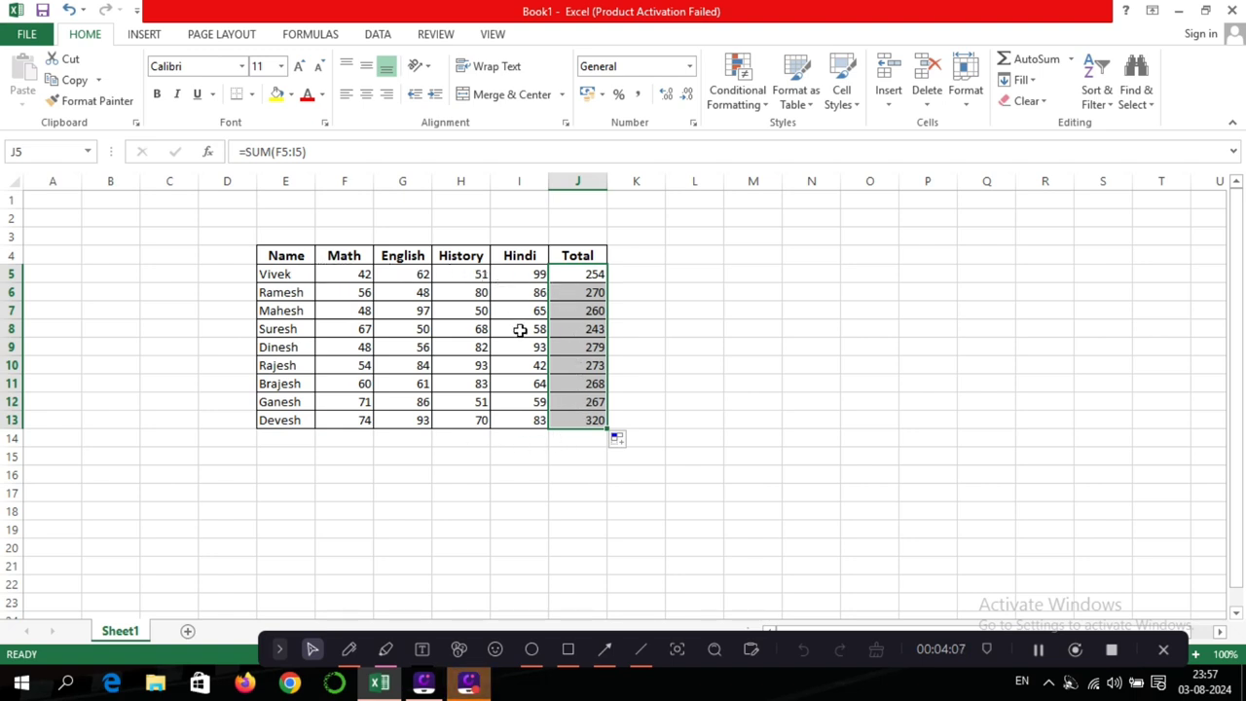
pyautogui.click(517, 387)
pyautogui.click(506, 362)
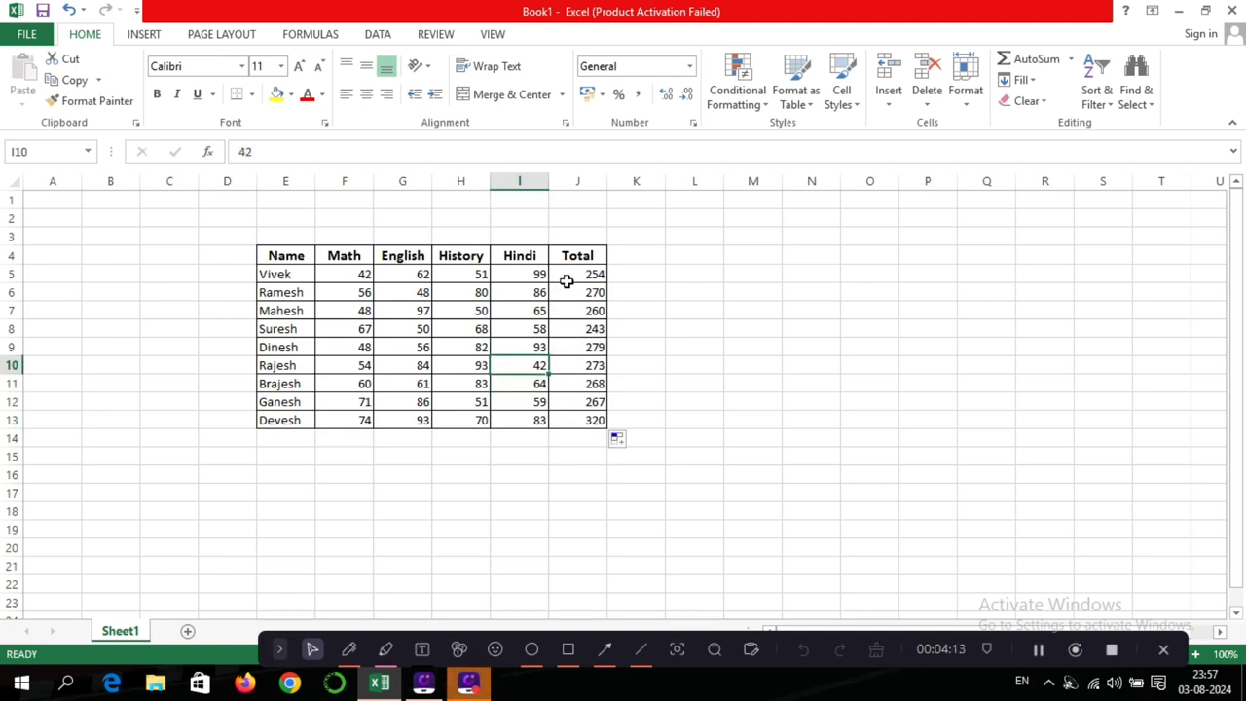
# - Enter a =SUM(K9) formula in K5, leaving a stray 0 there
pyautogui.click(632, 273)
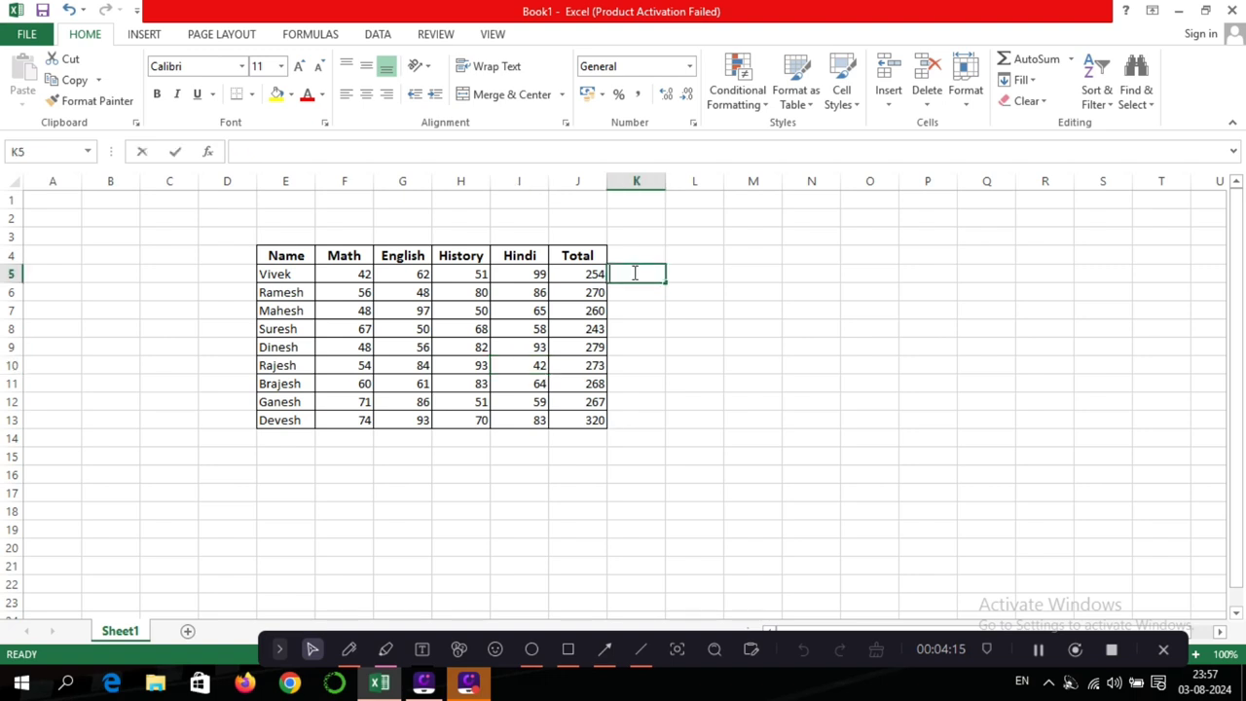
pyautogui.click(620, 290)
pyautogui.click(618, 273)
pyautogui.write('=sum(')
pyautogui.press('Left')
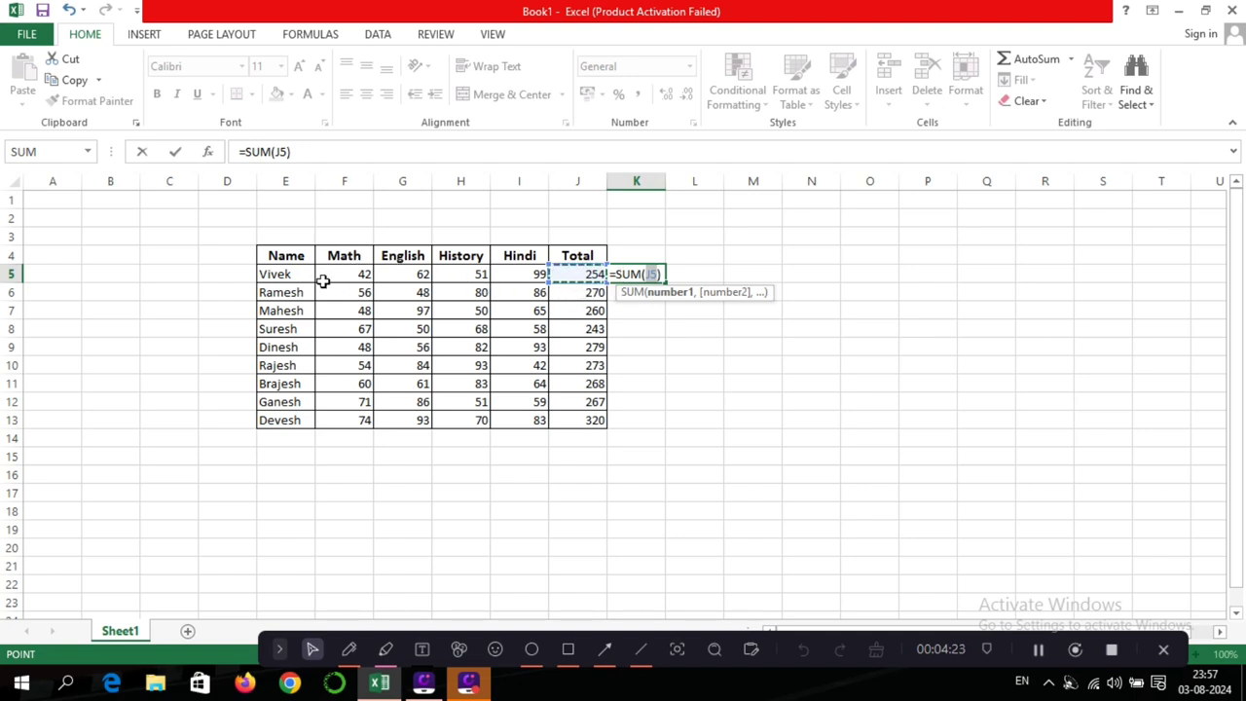
pyautogui.click(639, 342)
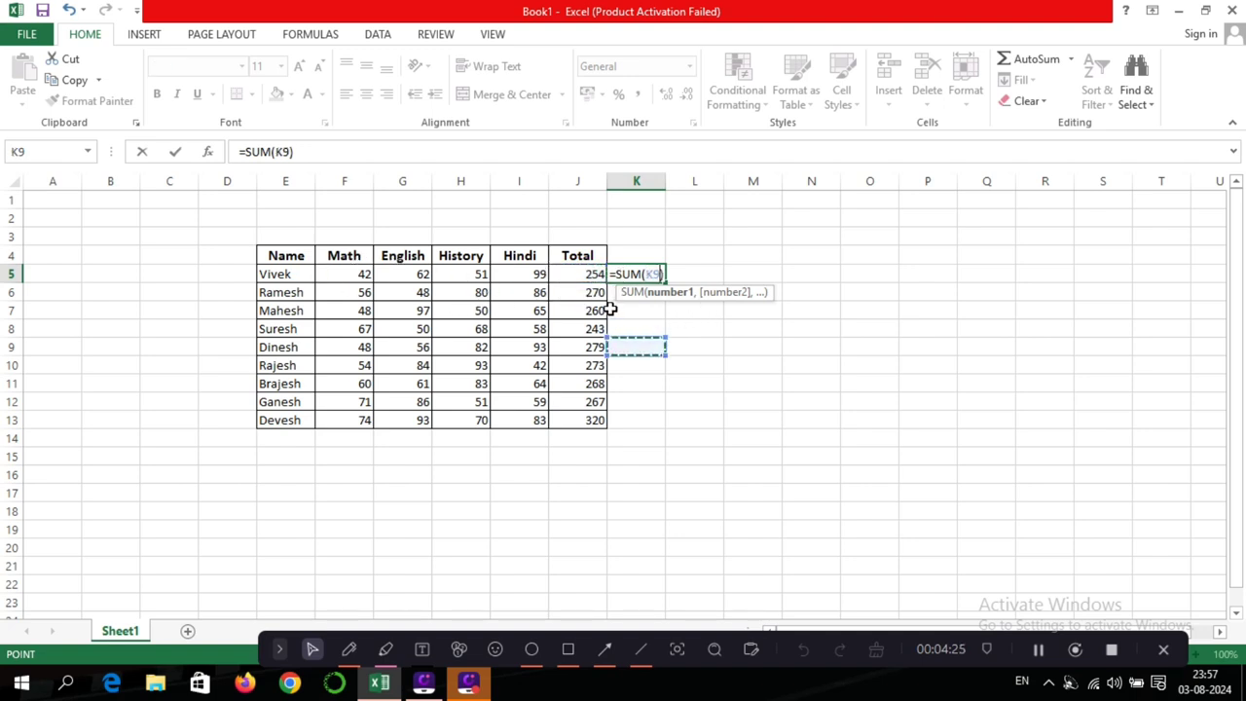
pyautogui.press('Return')
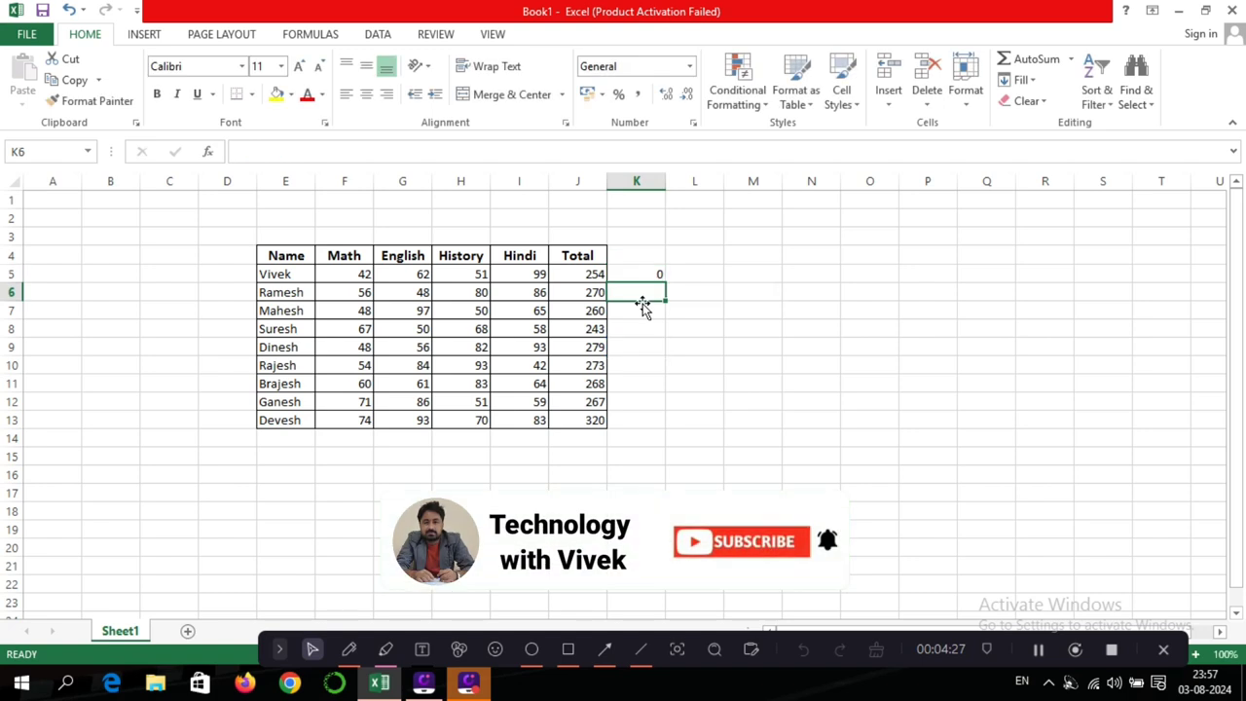
# - Delete the totals in J6:J13, then AutoSum row 6 to get 270 in J6
pyautogui.click(577, 280)
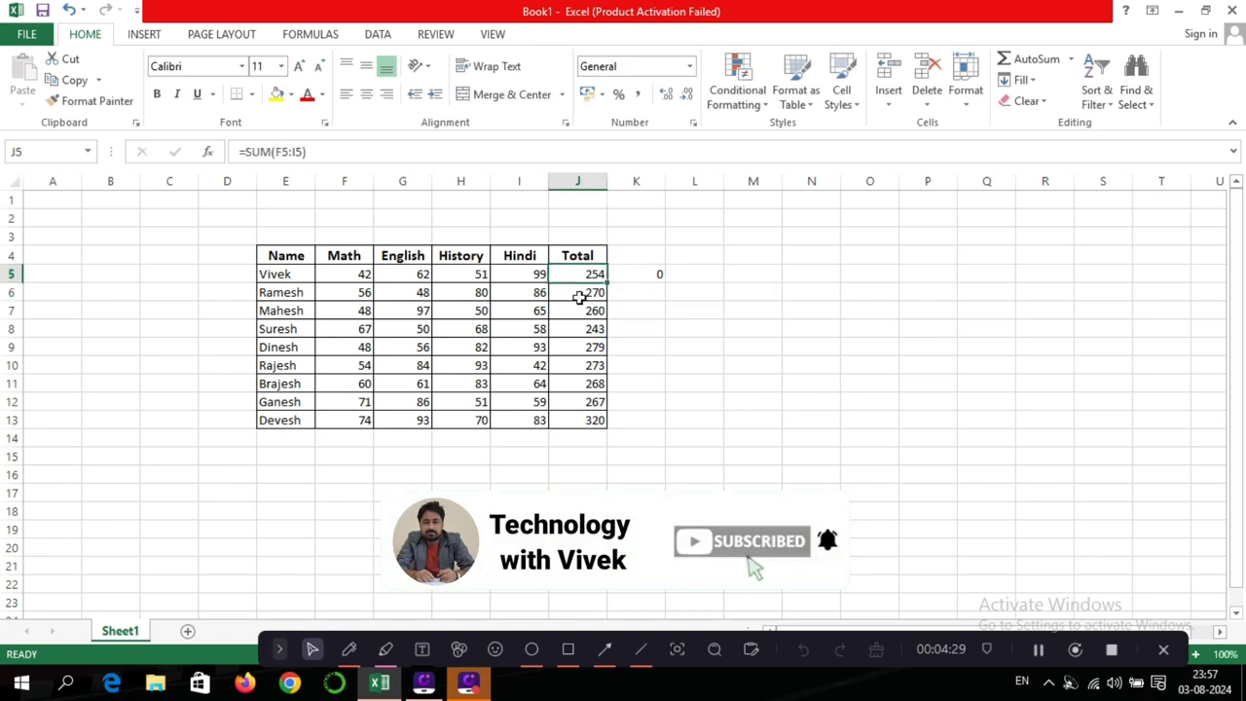
pyautogui.moveTo(577, 295); pyautogui.dragTo(584, 419)
pyautogui.press('Delete')
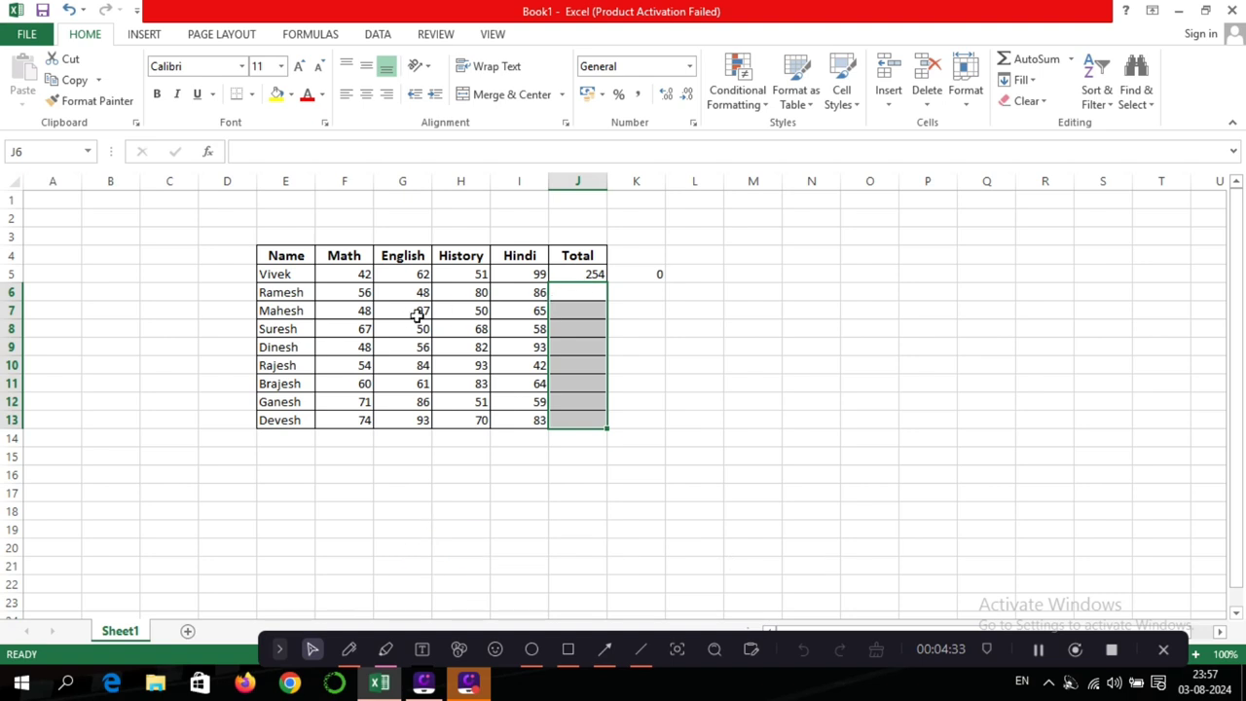
pyautogui.moveTo(358, 292); pyautogui.dragTo(568, 295)
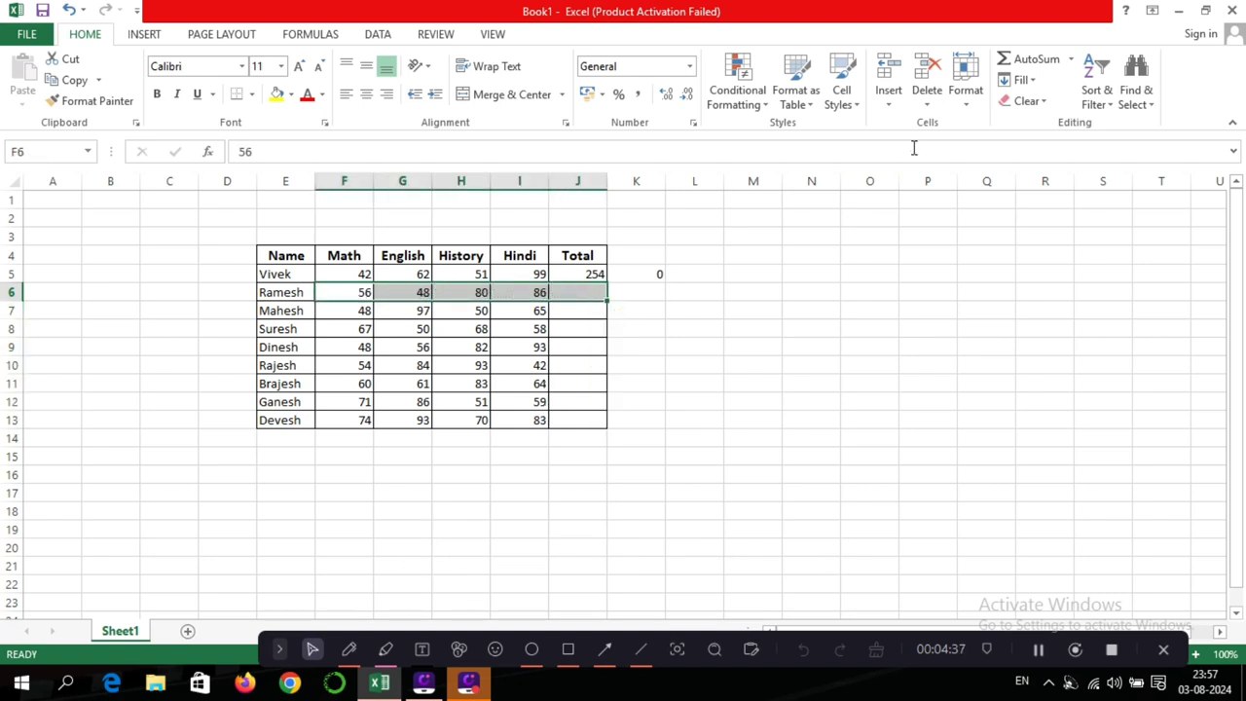
pyautogui.click(1032, 62)
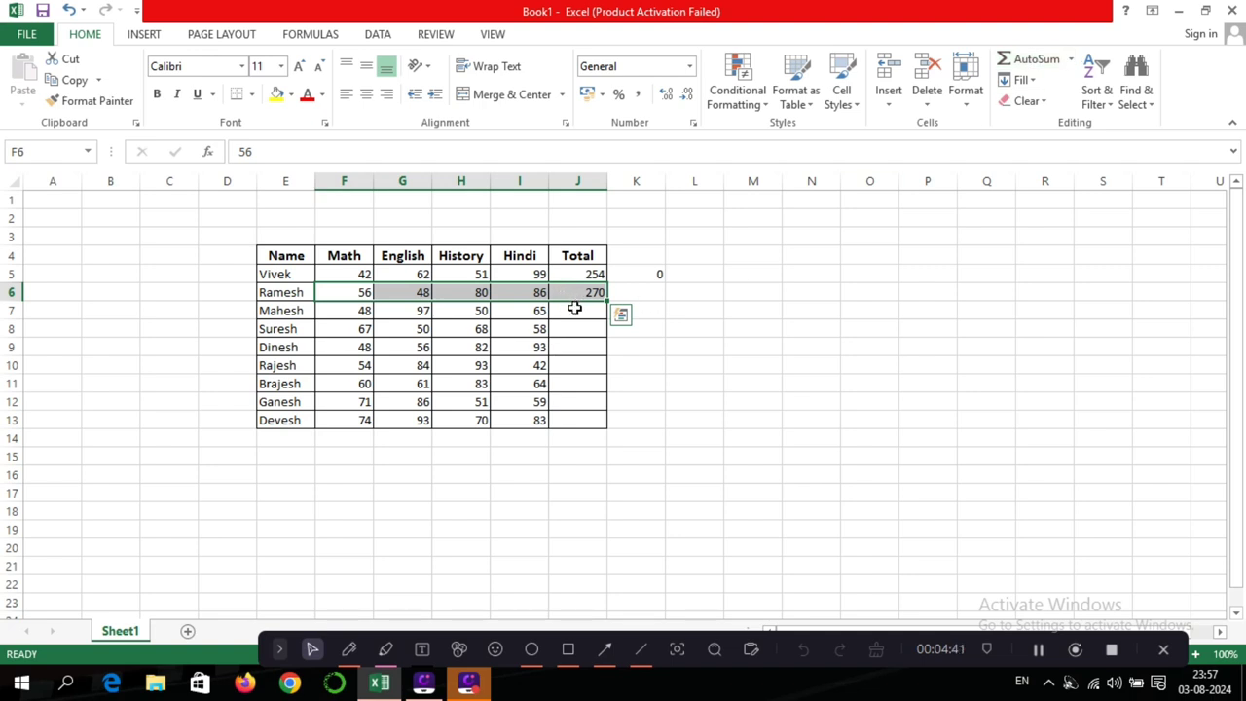
pyautogui.click(575, 310)
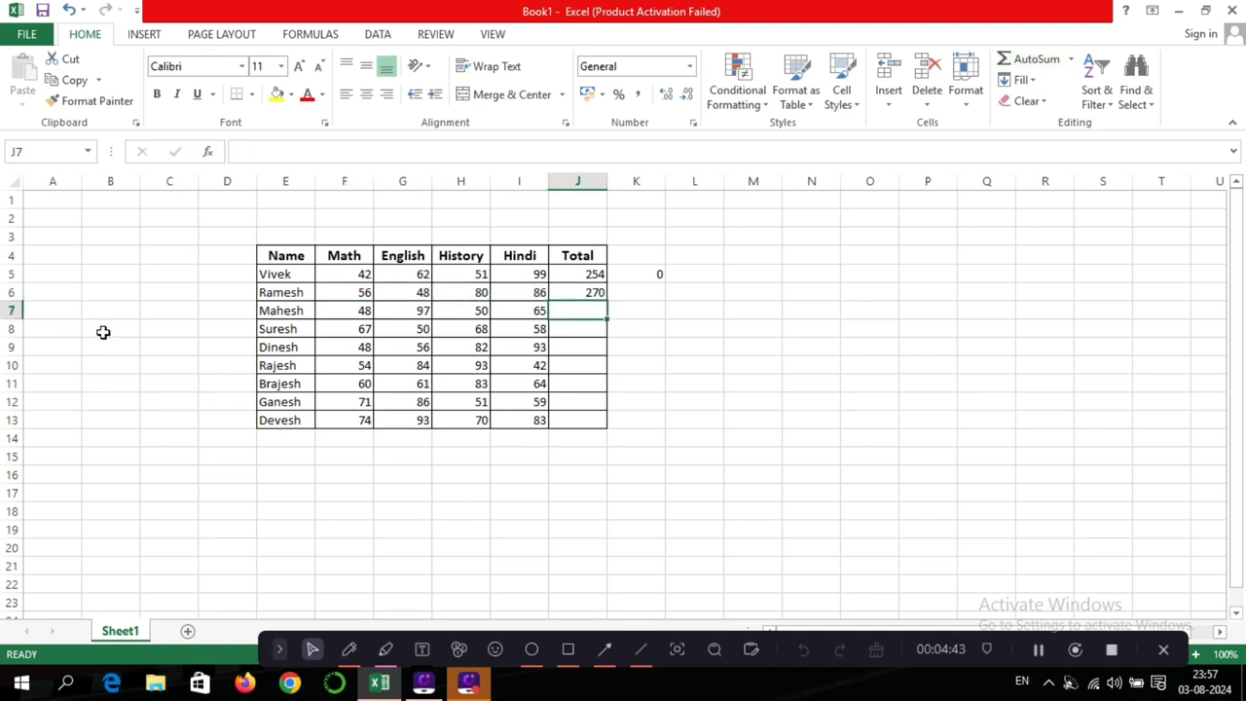